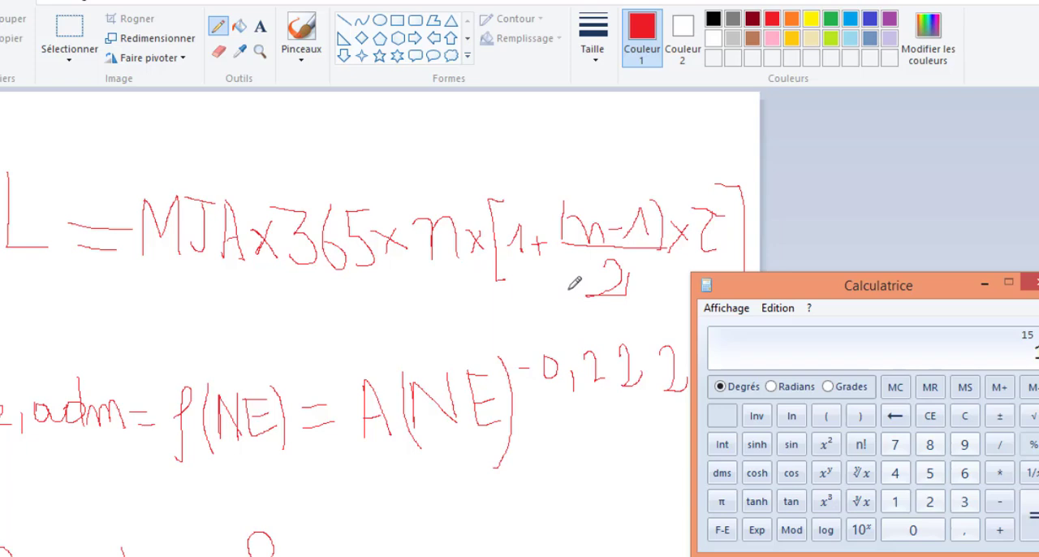
- Calculate the traffic growth factor 1 + (14 × 0,02) / 2 in the calculator
key("Return")
type("0,022")
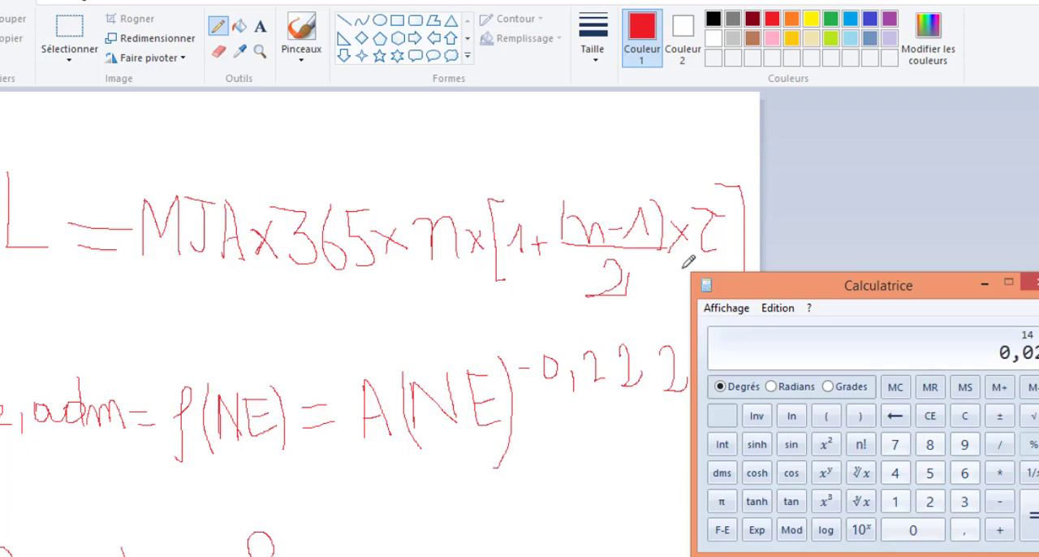
key("Return")
type("2")
key("Return")
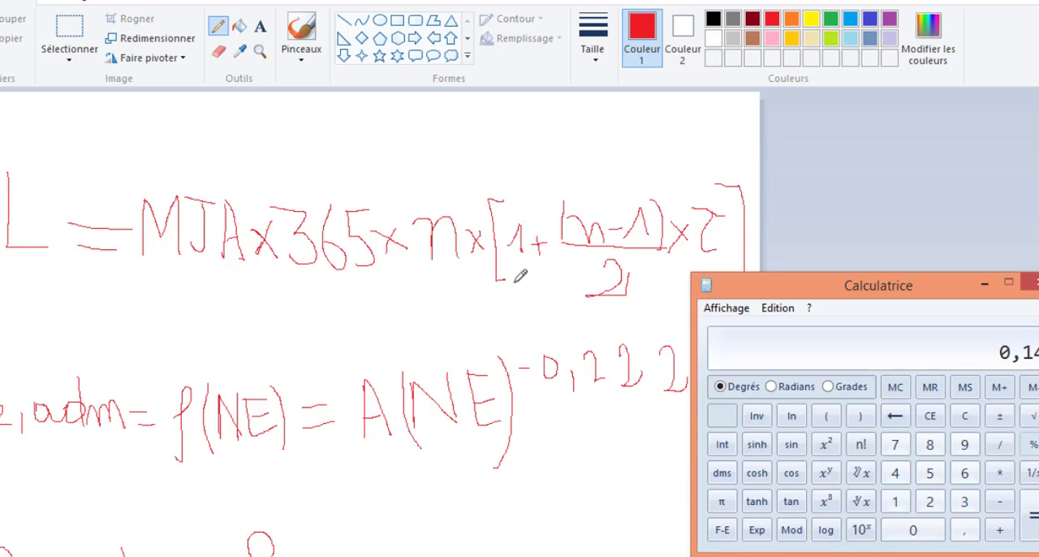
type("1")
key("Return")
- Multiply the growth factor by 15, 365 and 400 to get the cumulative heavy traffic, and minimize the calculator
type("15")
key("asterisk")
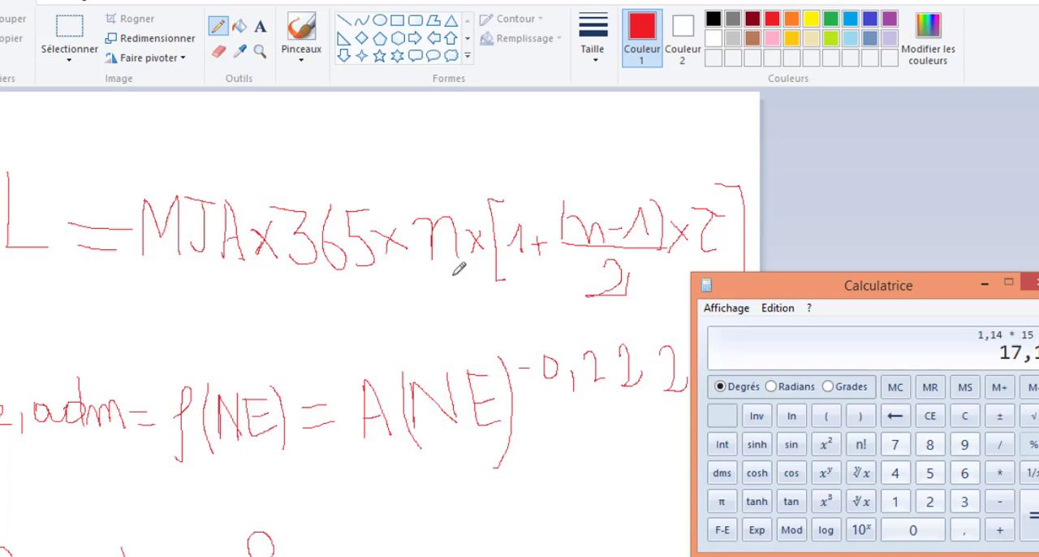
type("365")
key("asterisk")
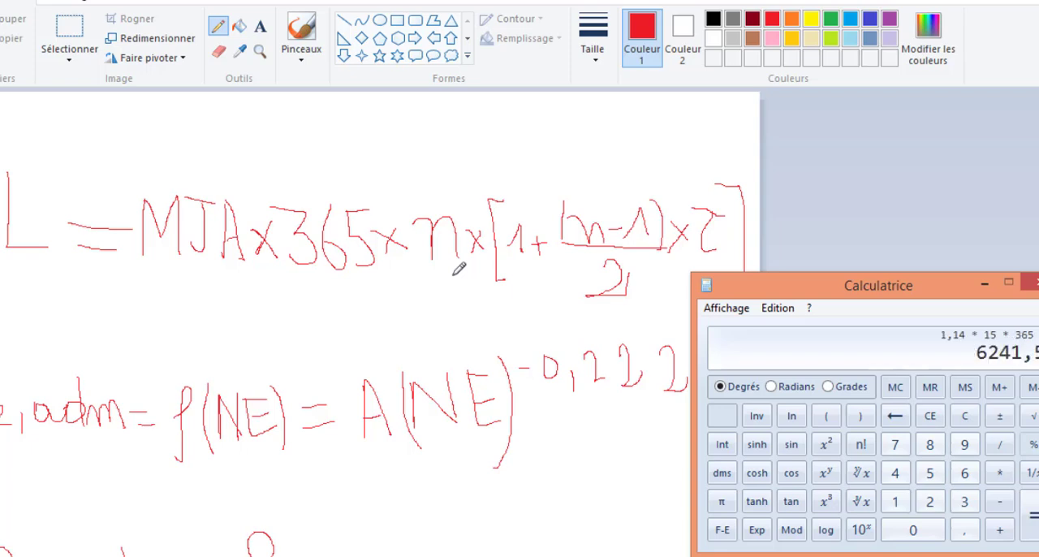
type("400")
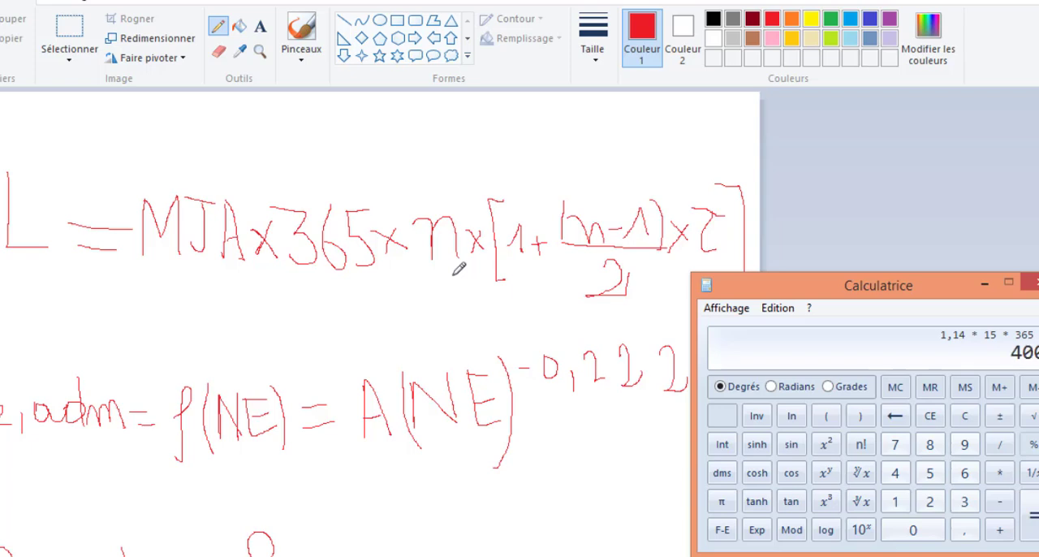
key("Return")
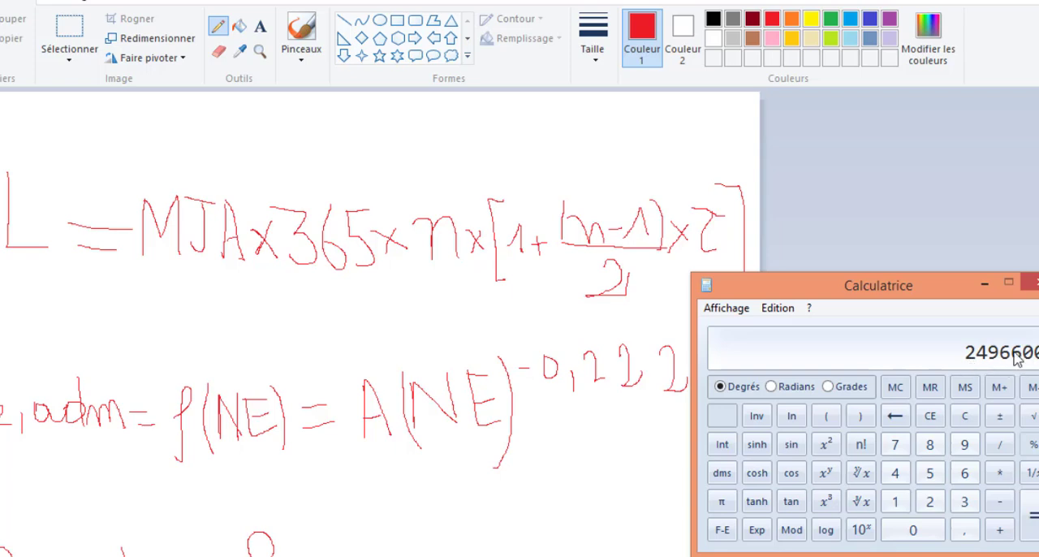
left_click(985, 283)
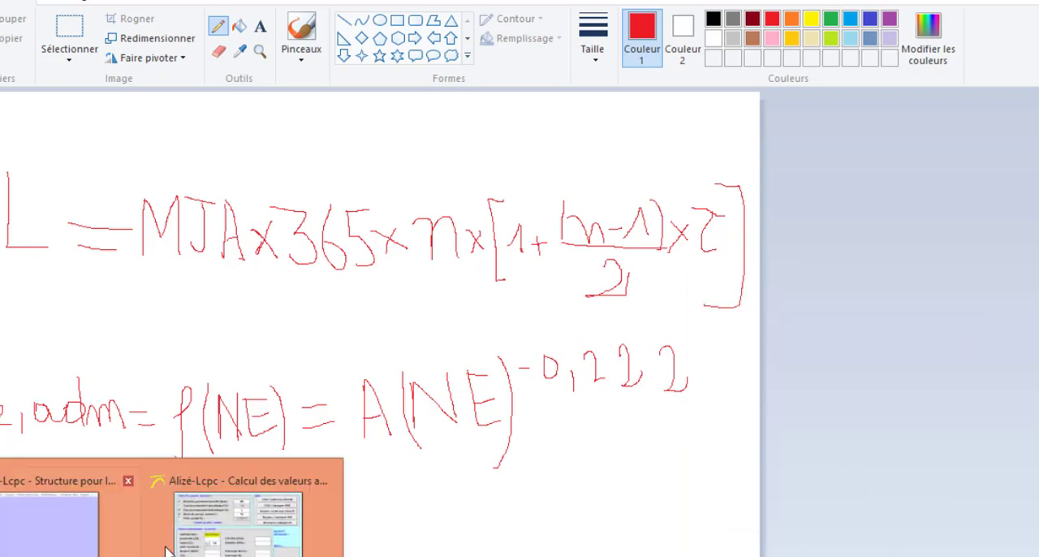
- Switch to Alizé-Lcpc's admissible values window and set the material type to "gnt et sol"
left_click(205, 529)
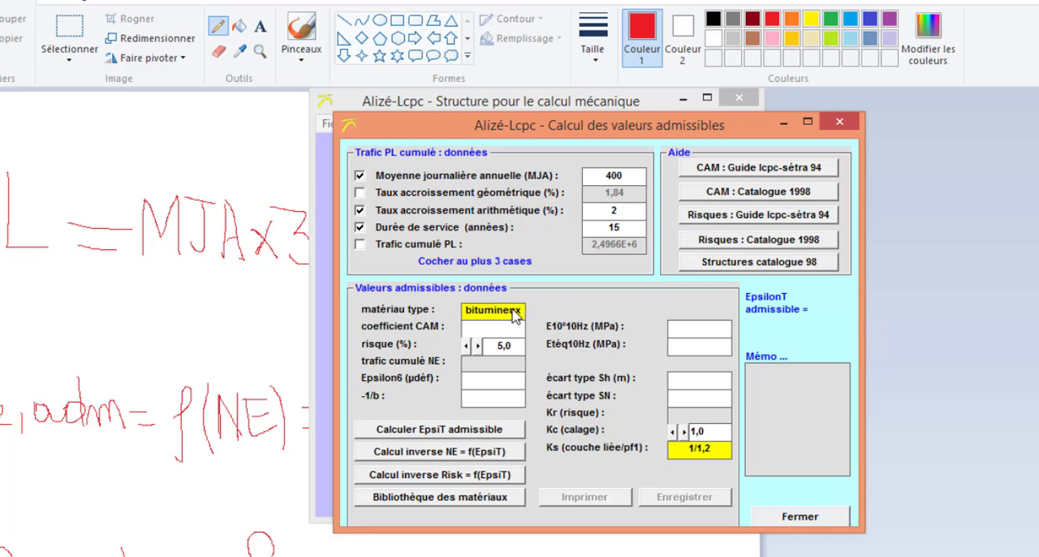
left_click(532, 315)
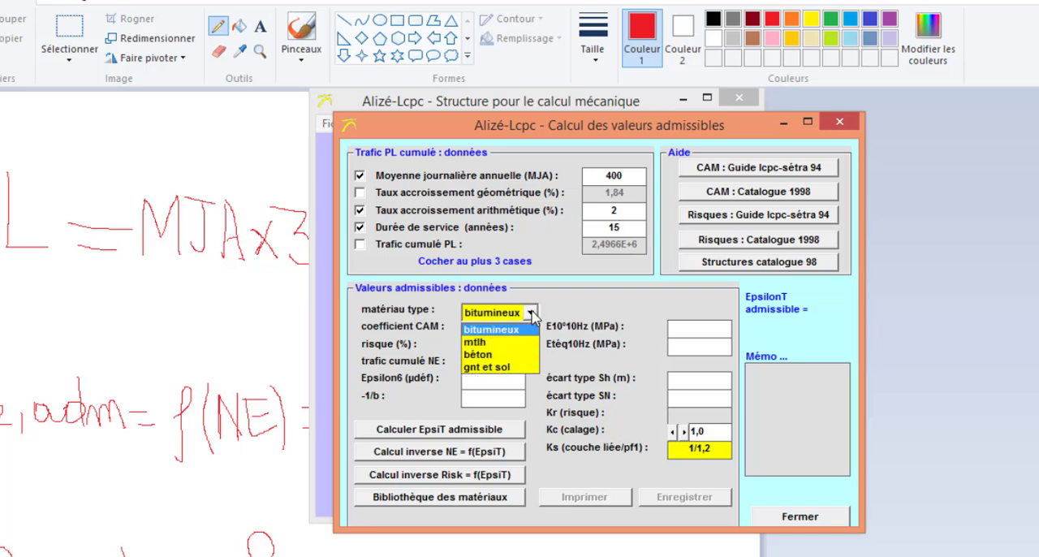
left_click(510, 369)
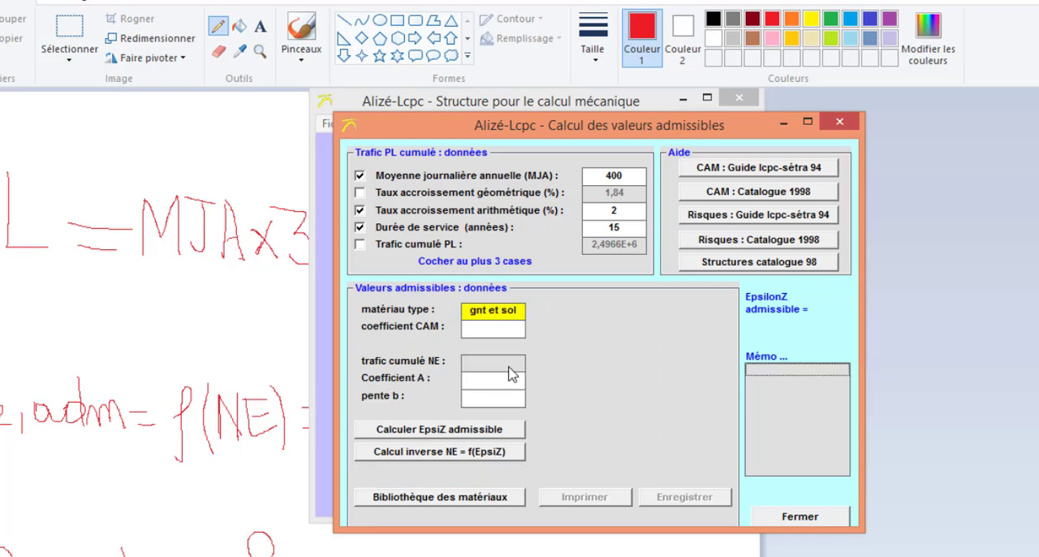
- Fill the CAM coefficient with 1,00, the Catalogue 1998 value for a support platform above TC3
left_click(499, 329)
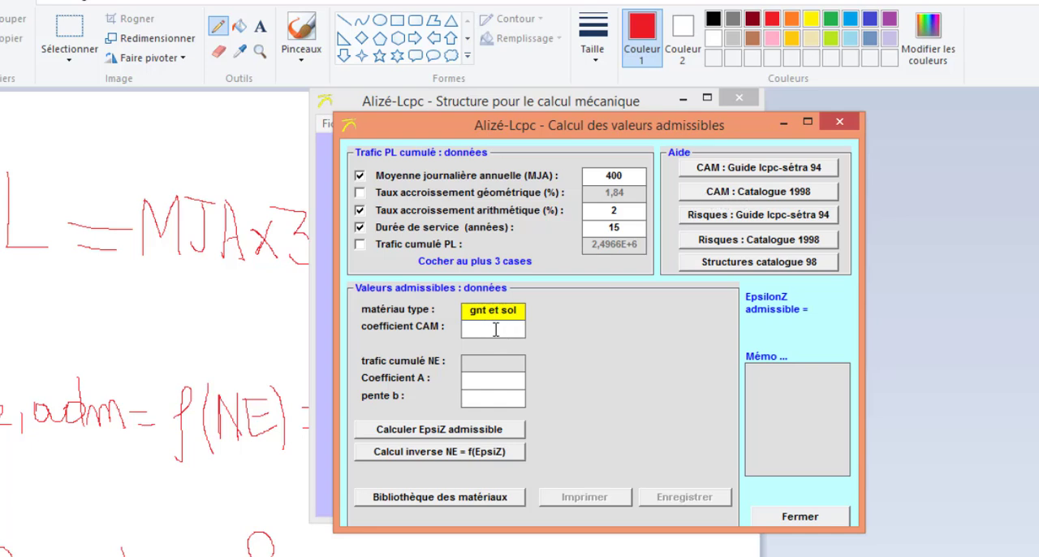
left_click(785, 193)
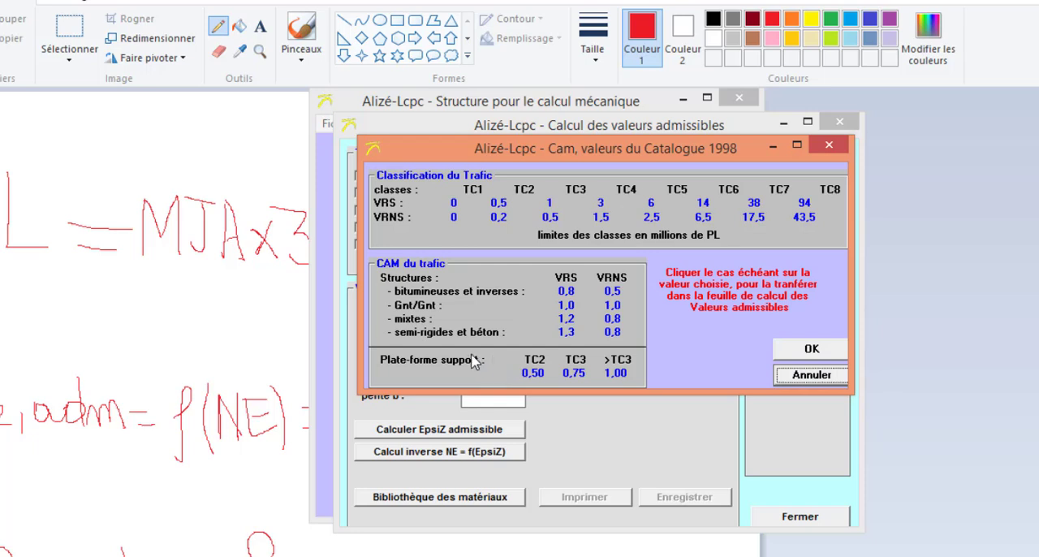
left_click(616, 375)
left_click(812, 349)
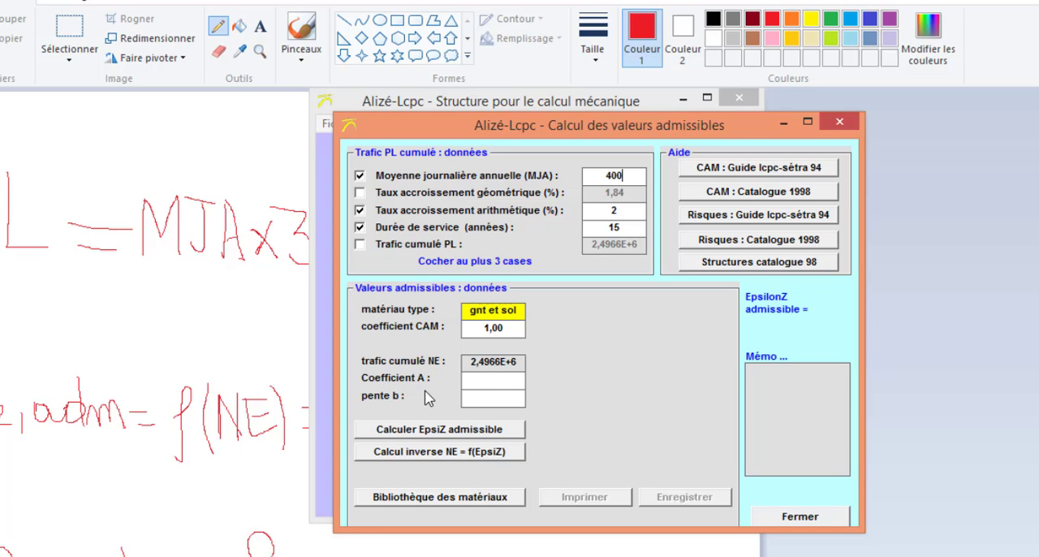
- Load the pf2 soil from the materials library with heavy traffic (A = 12000) and calculate the admissible EpsiZ
mouse_move(485, 130)
left_mouse_down()
mouse_move(617, 134)
mouse_move(608, 134)
left_mouse_up()
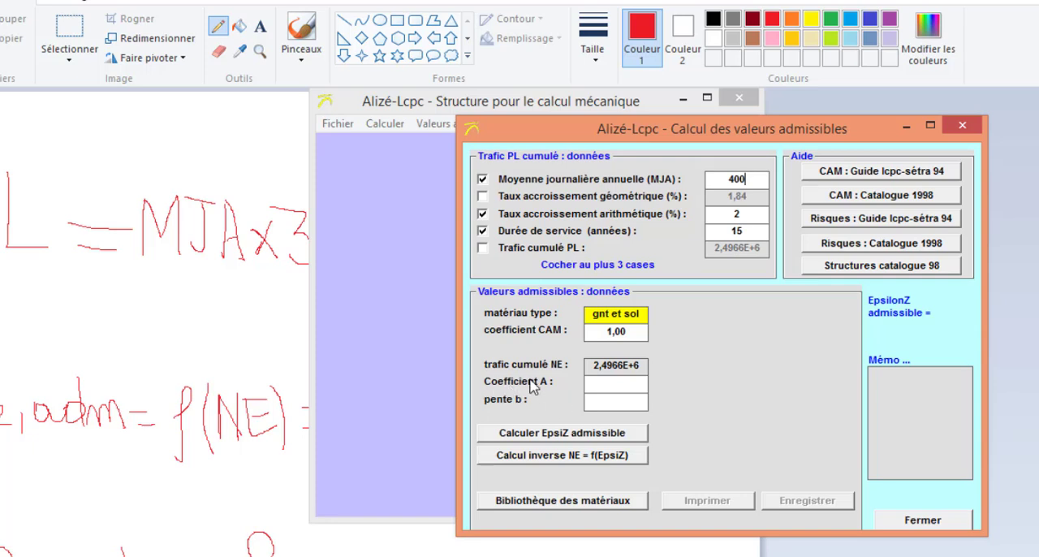
left_click(631, 390)
left_click(598, 502)
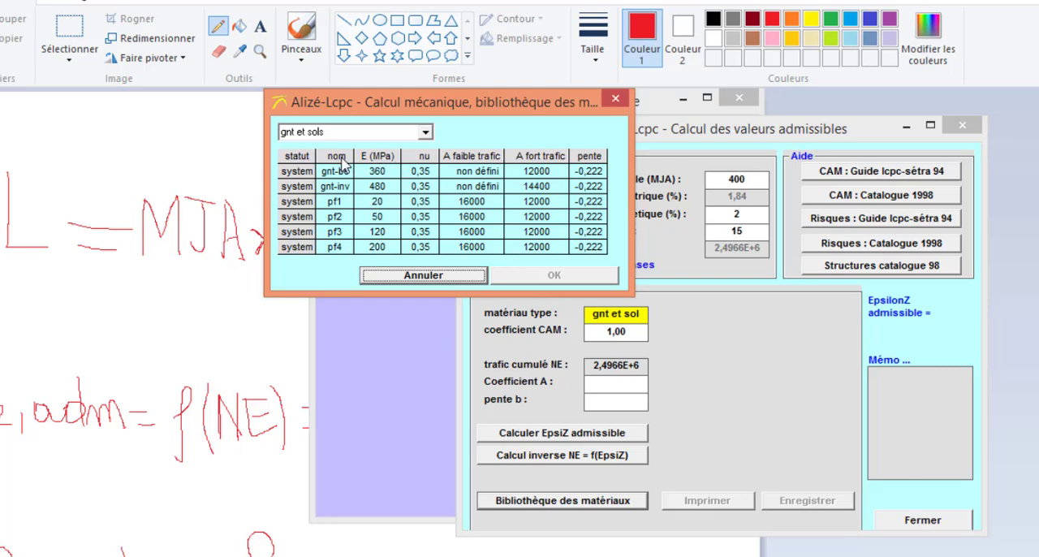
left_click(340, 220)
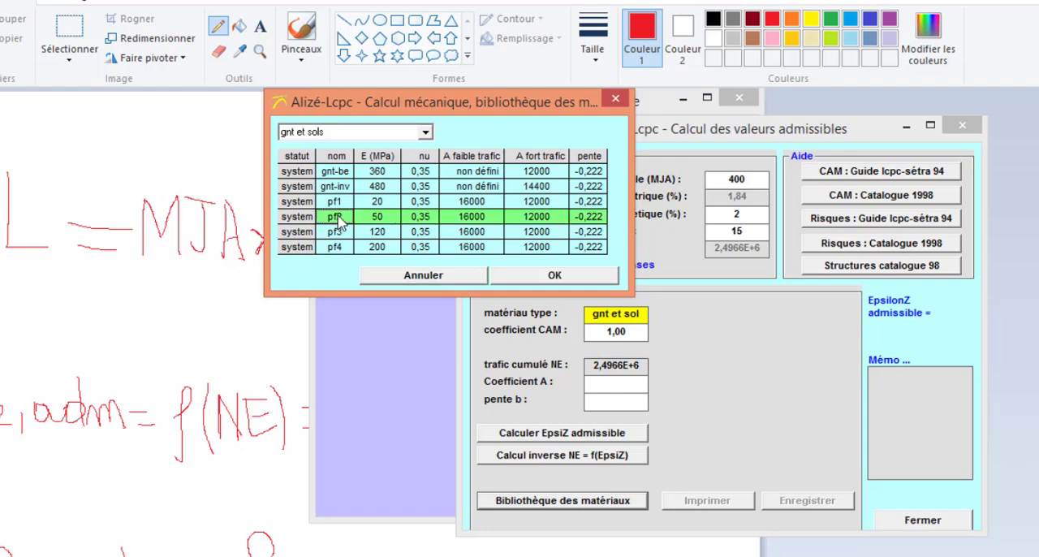
left_click(551, 278)
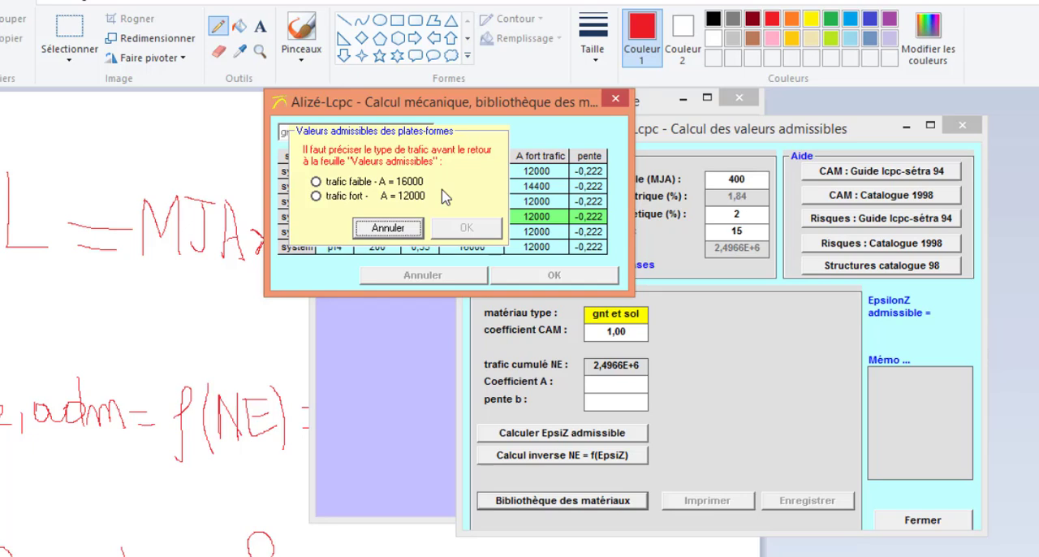
left_click(316, 196)
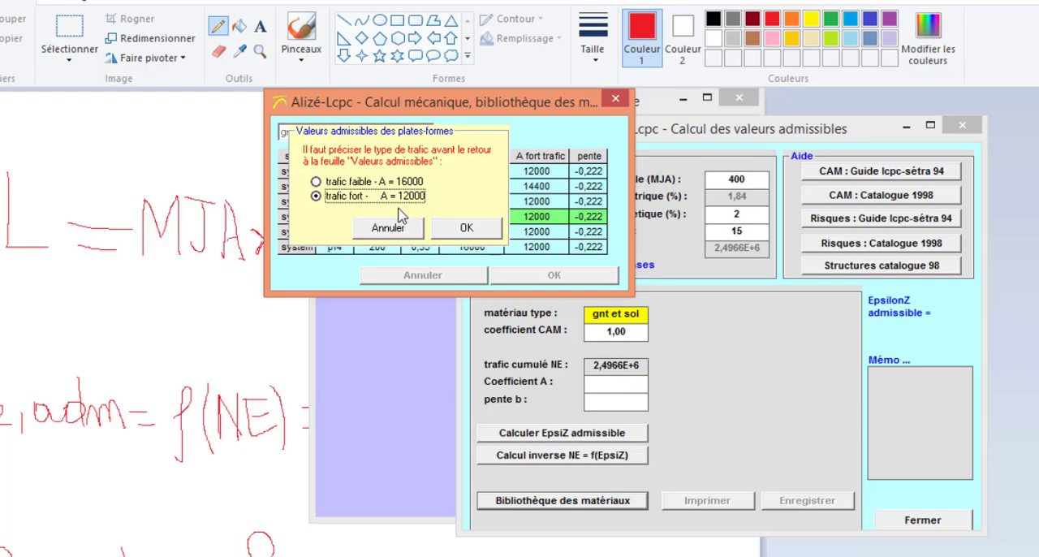
left_click(466, 229)
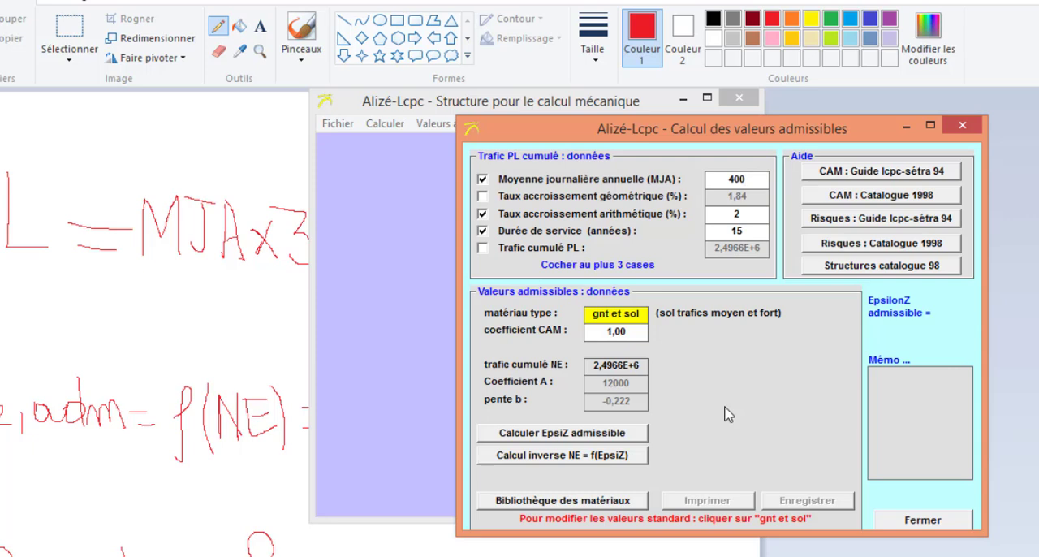
left_click(582, 436)
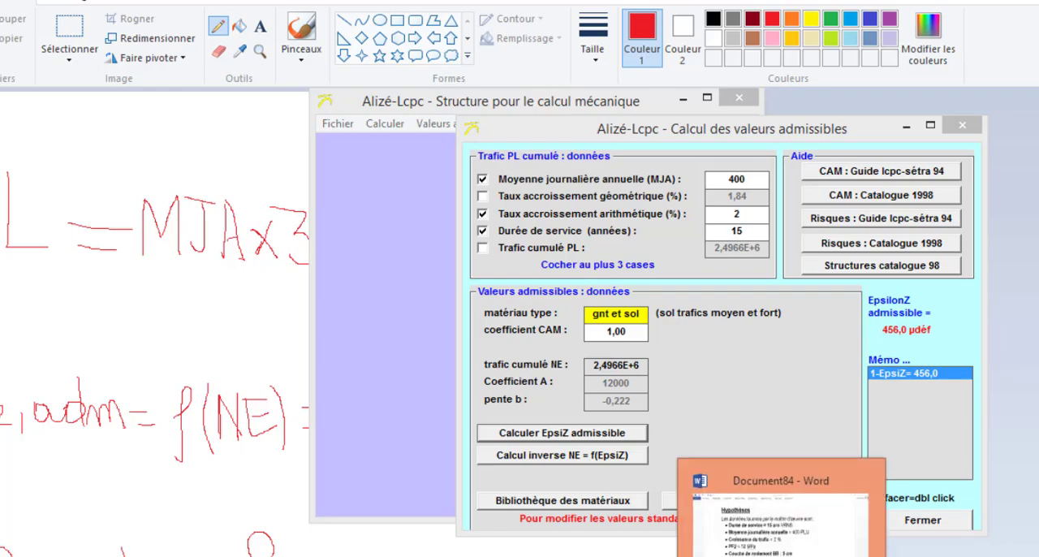
- Switch to the Word document and enter 456 as the admissible εz value in the Plateforme PF2 row
left_click(775, 548)
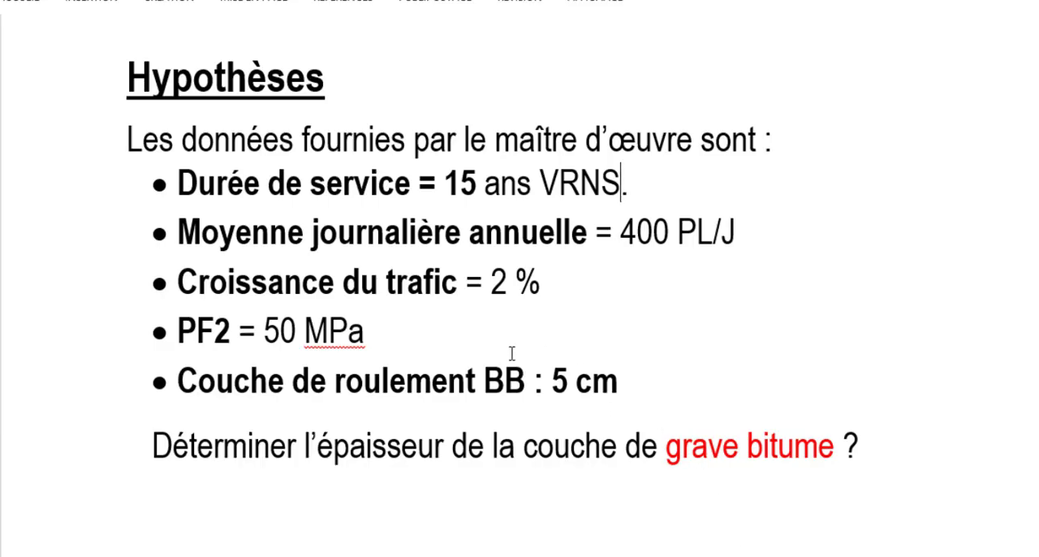
scroll(513, 356, "down", 1)
scroll(515, 355, "down", 2)
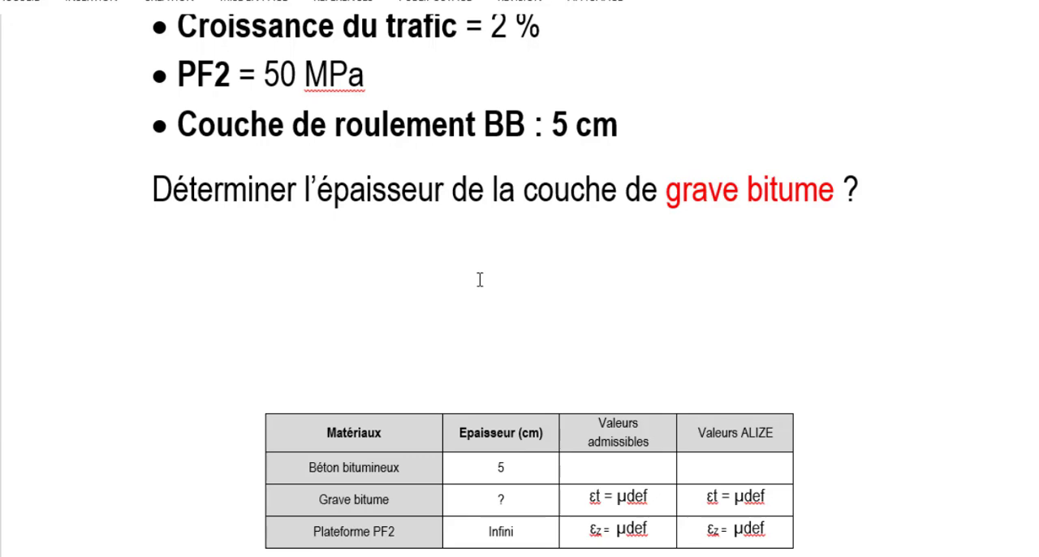
scroll(480, 279, "down", 3)
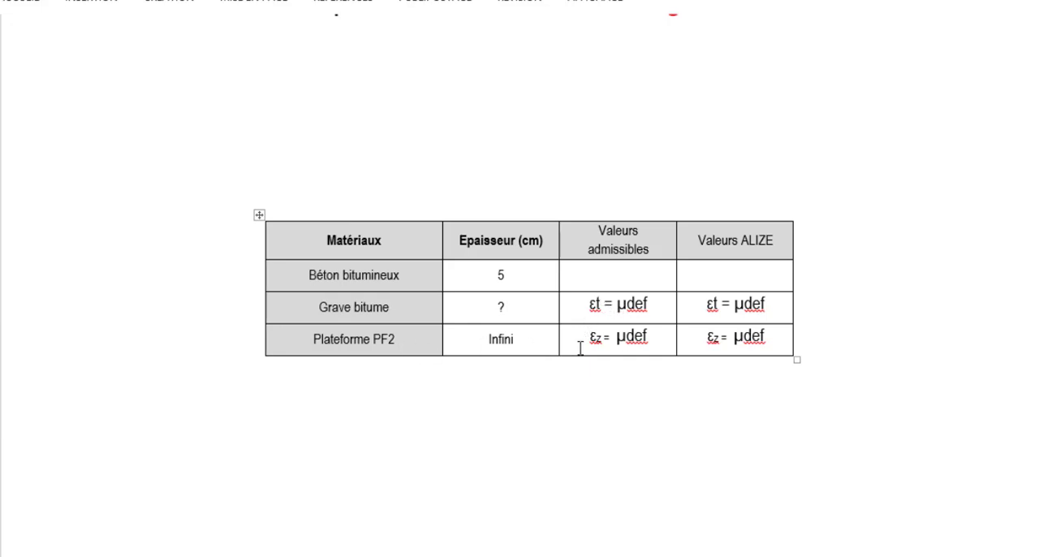
left_click(615, 337)
type("4")
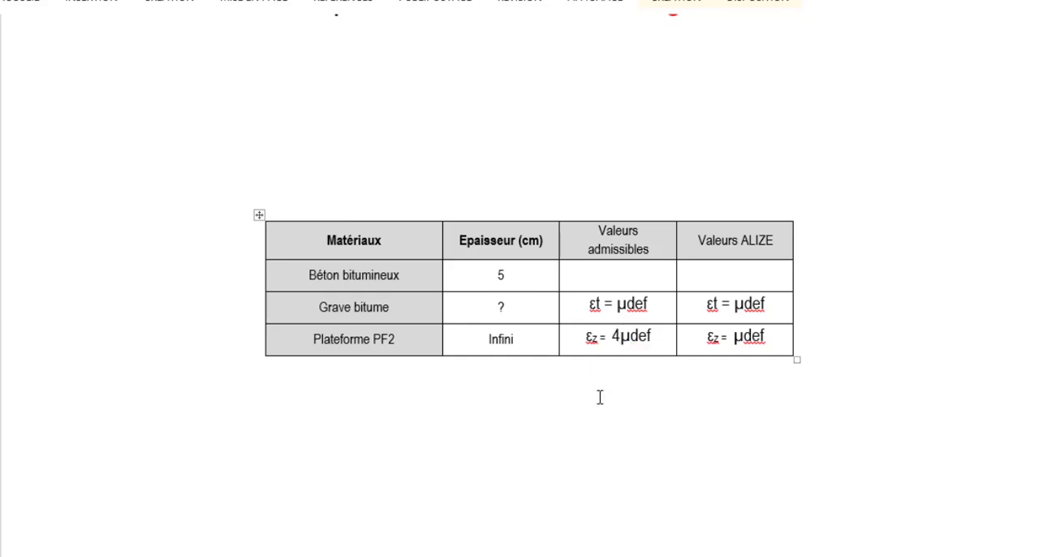
type("56")
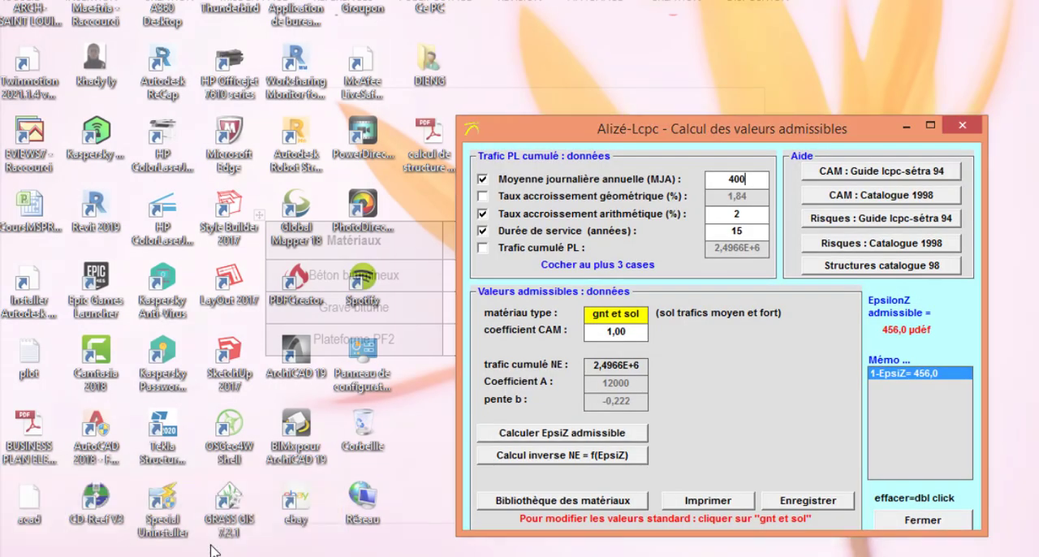
- Return to Alizé-Lcpc's admissible values window and change the material type to "bitumineux"
left_click(213, 551)
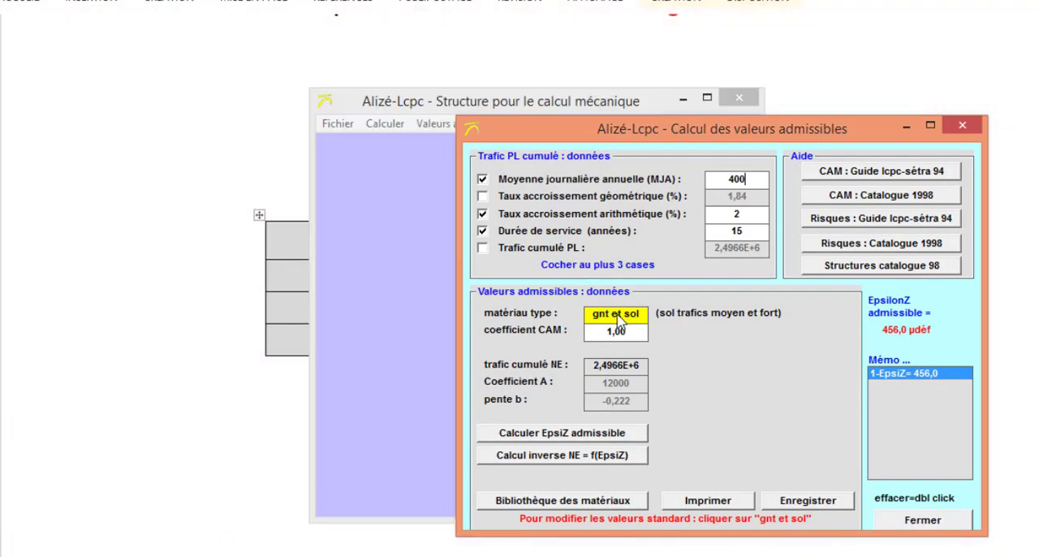
left_click(626, 320)
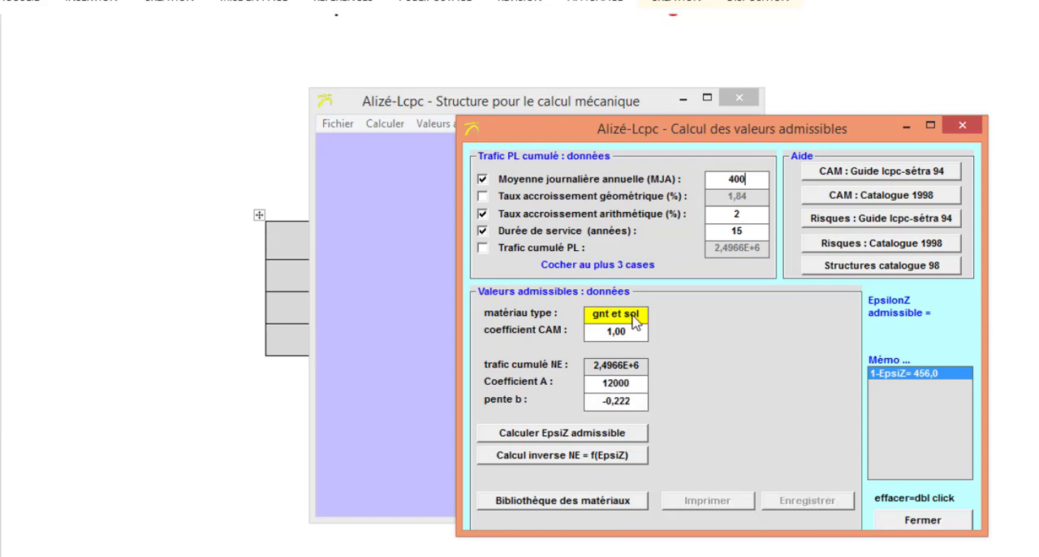
left_click(653, 317)
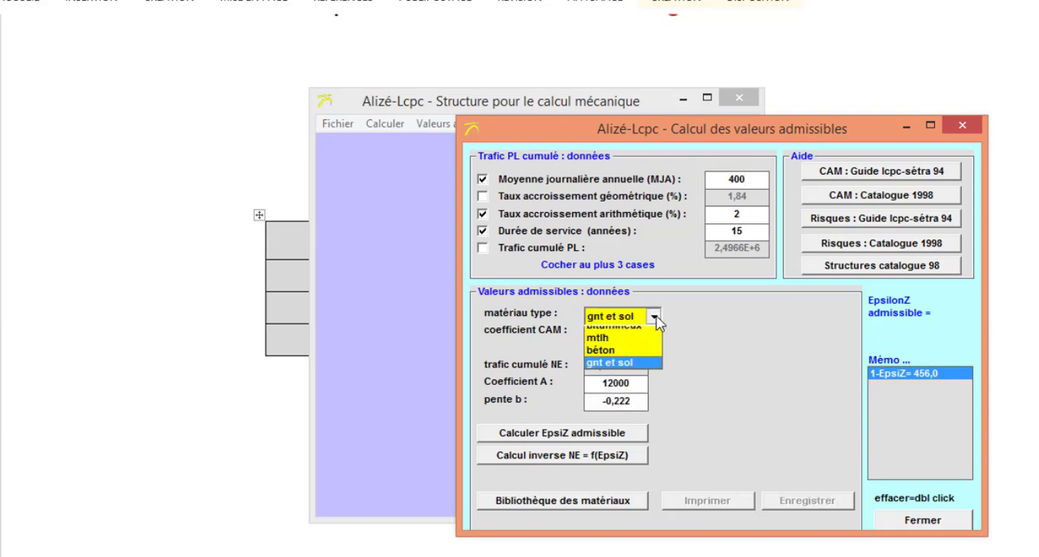
left_click(635, 340)
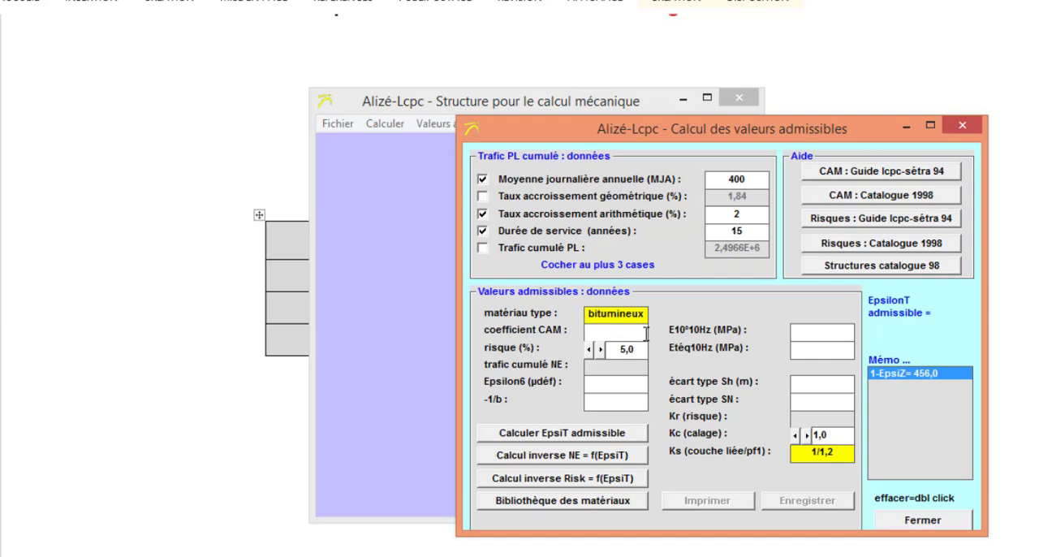
- Fill the CAM coefficient with 0,5, the Catalogue 1998 VRNS value for bituminous and inverse structures
left_click(914, 197)
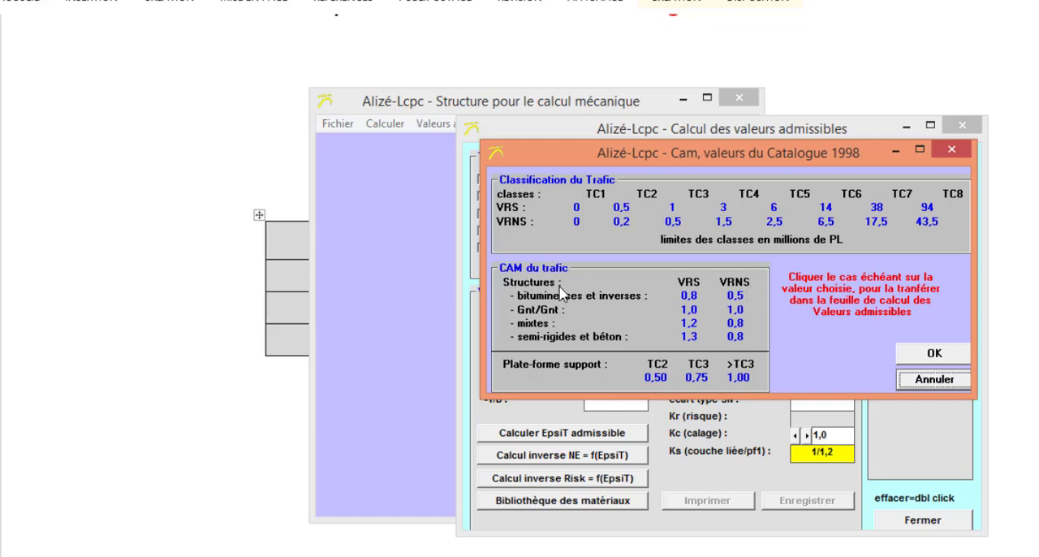
left_click(741, 302)
left_click(931, 354)
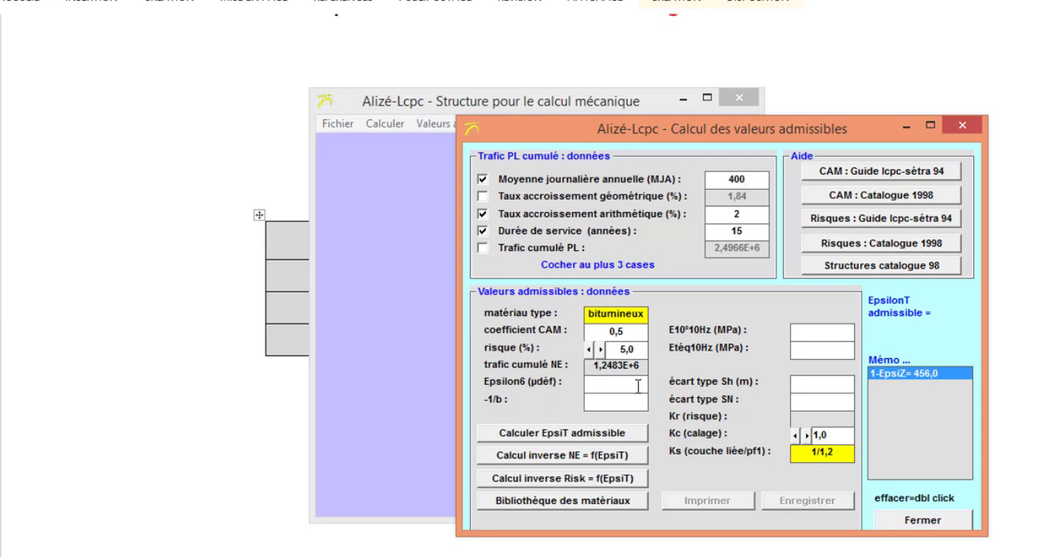
- Load the gb2 bituminous material from the materials library into the admissible values data
left_click(619, 501)
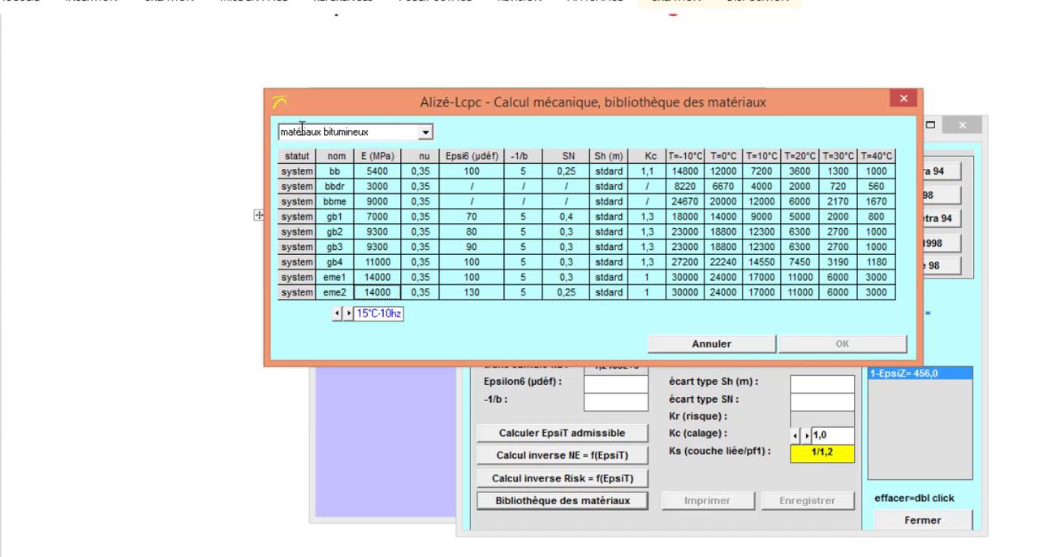
left_click(334, 233)
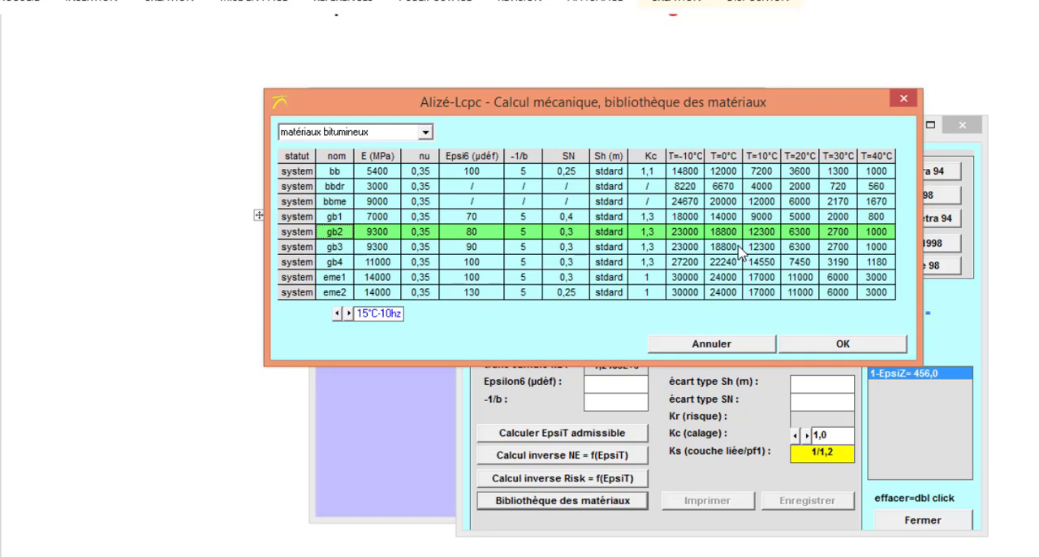
left_click(855, 347)
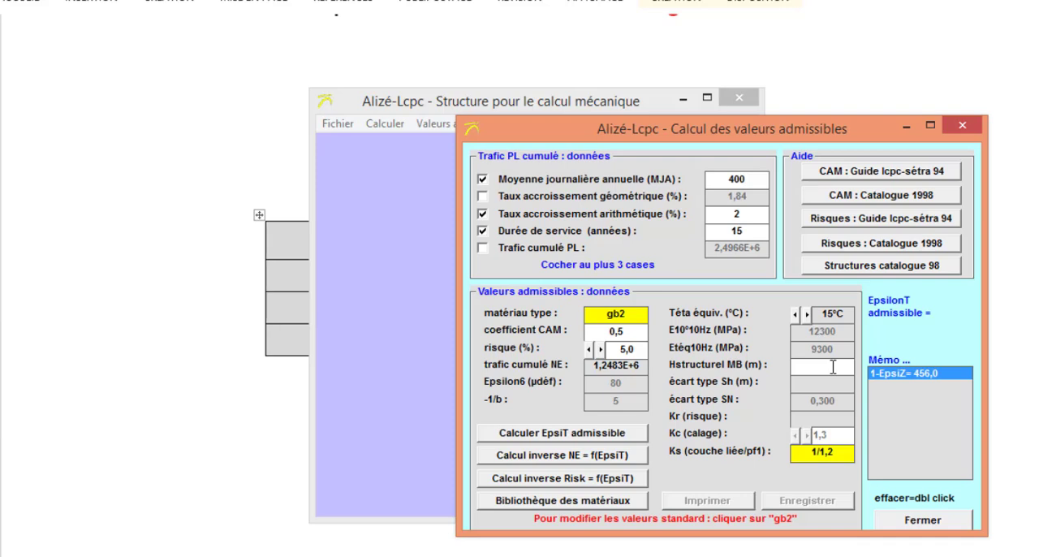
- Set Hstructurel MB to 0,2 m and calculate the admissible EpsiT, accepting the default Ks of 1/1,2 and 5% risk
left_click(834, 367)
type("0,2")
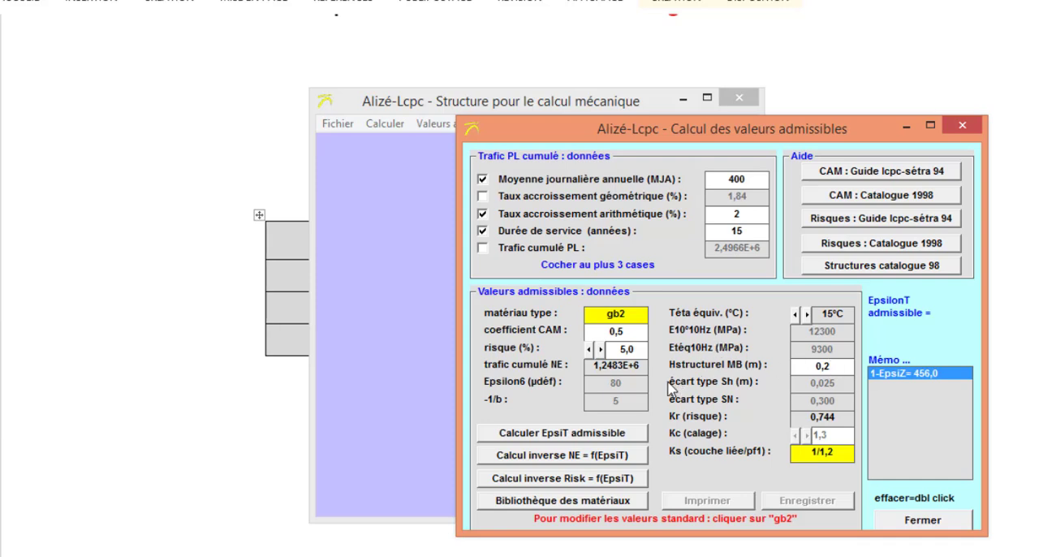
left_click(597, 435)
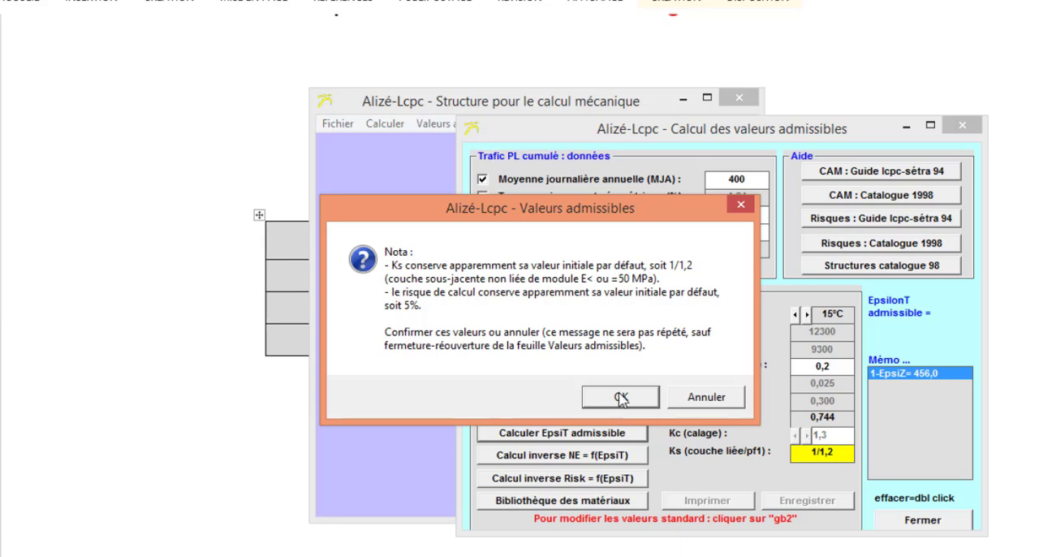
left_click(621, 398)
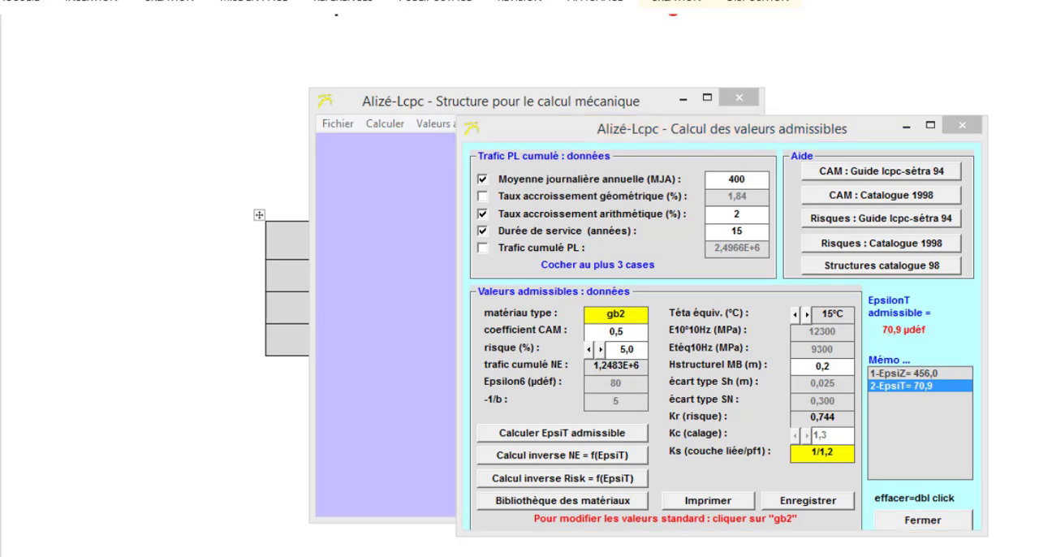
- Switch to the Word document and enter 70,9 as the admissible εt value in the Grave bitume row
left_click(757, 555)
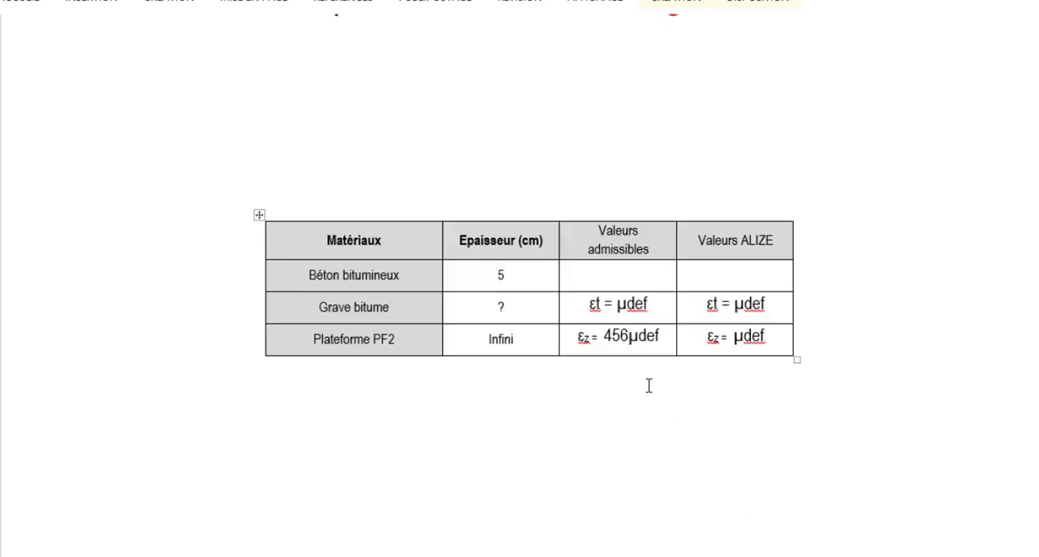
left_click(614, 303)
type("70")
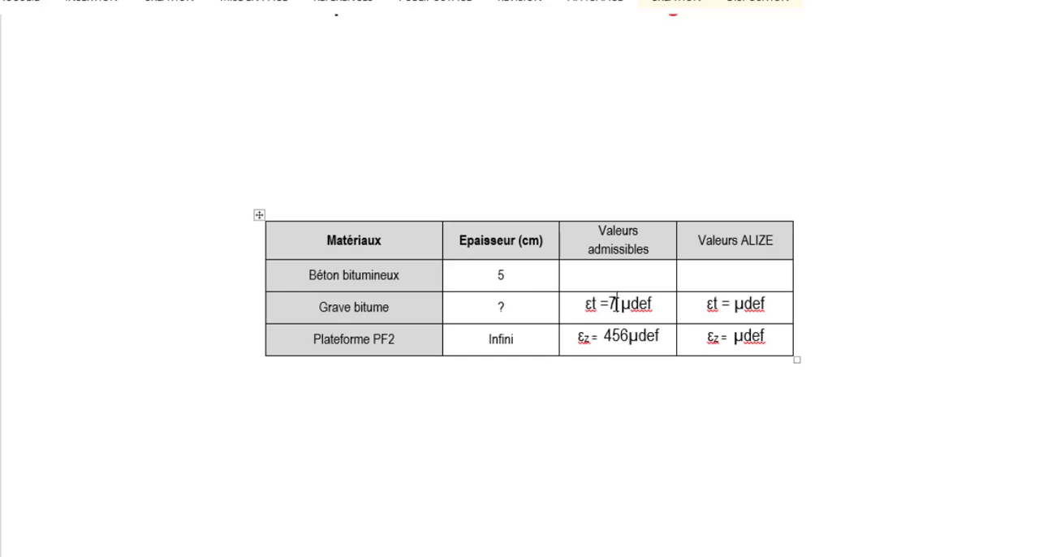
type("9")
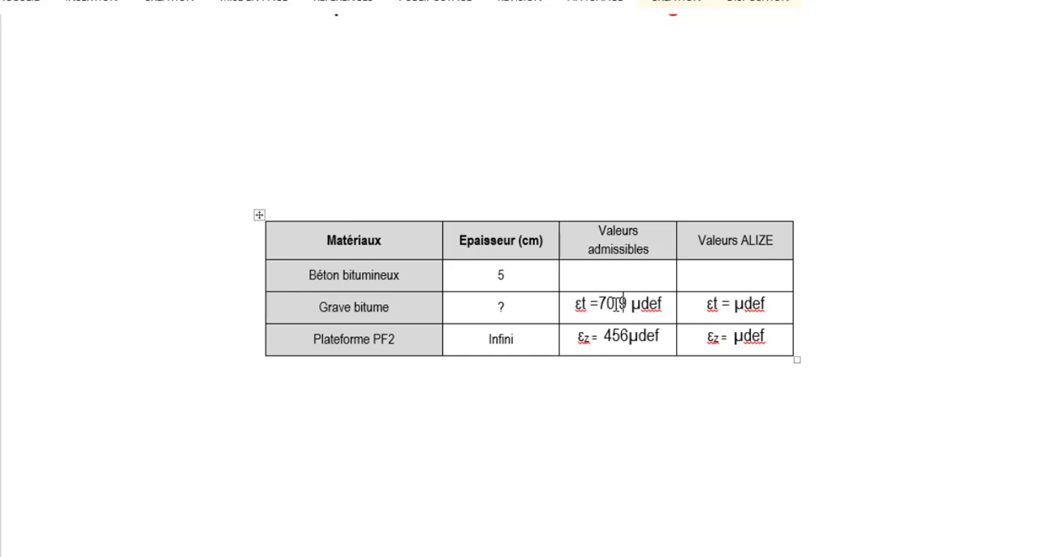
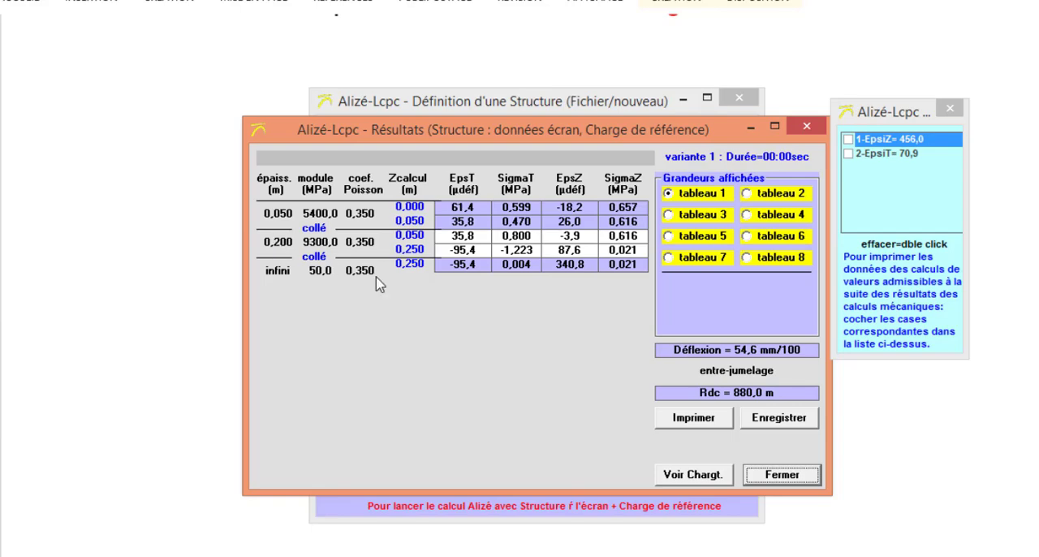
- Close the results and define a series of 10 calculations with thickness variants for the base structure
left_click(772, 473)
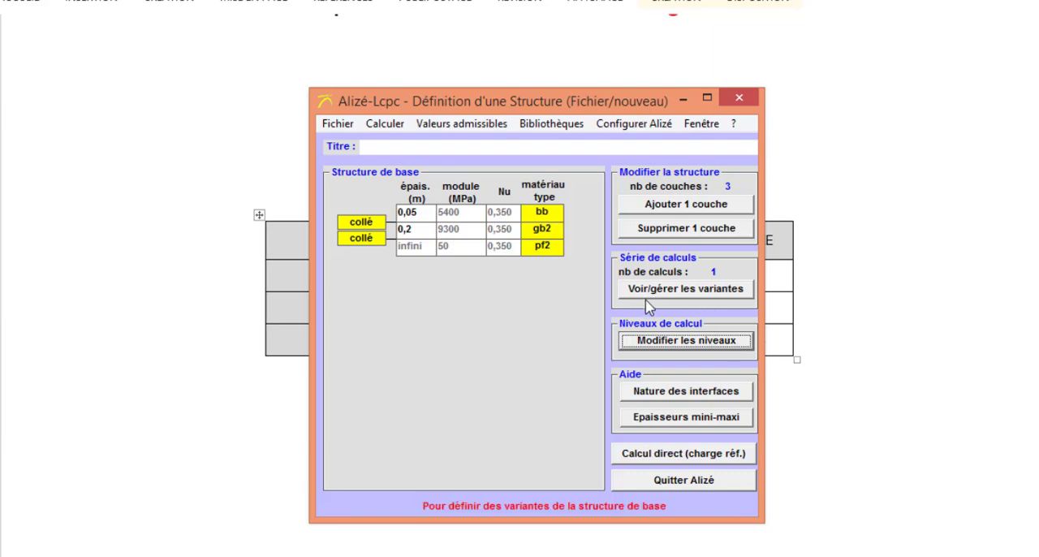
left_click(720, 296)
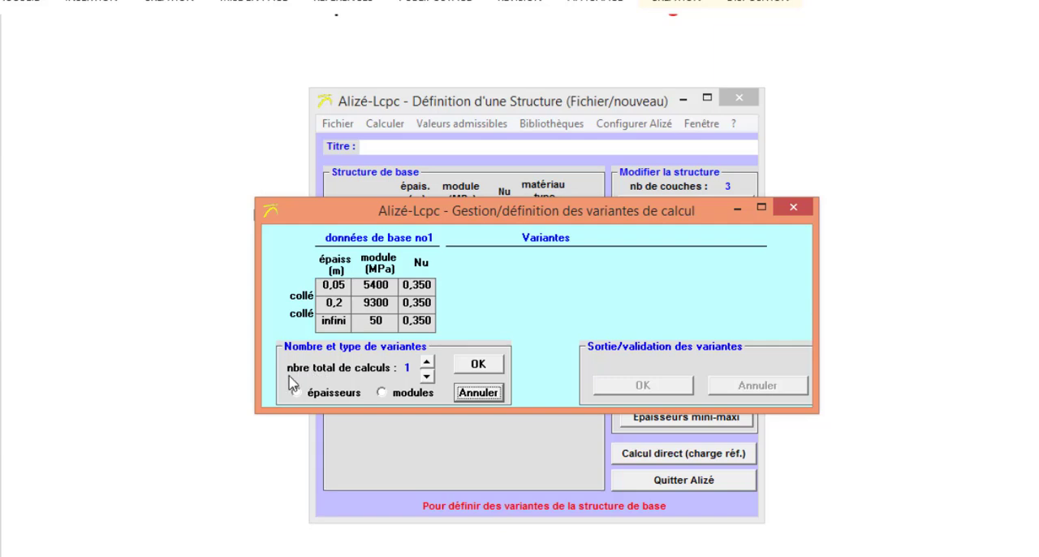
double_click(426, 362)
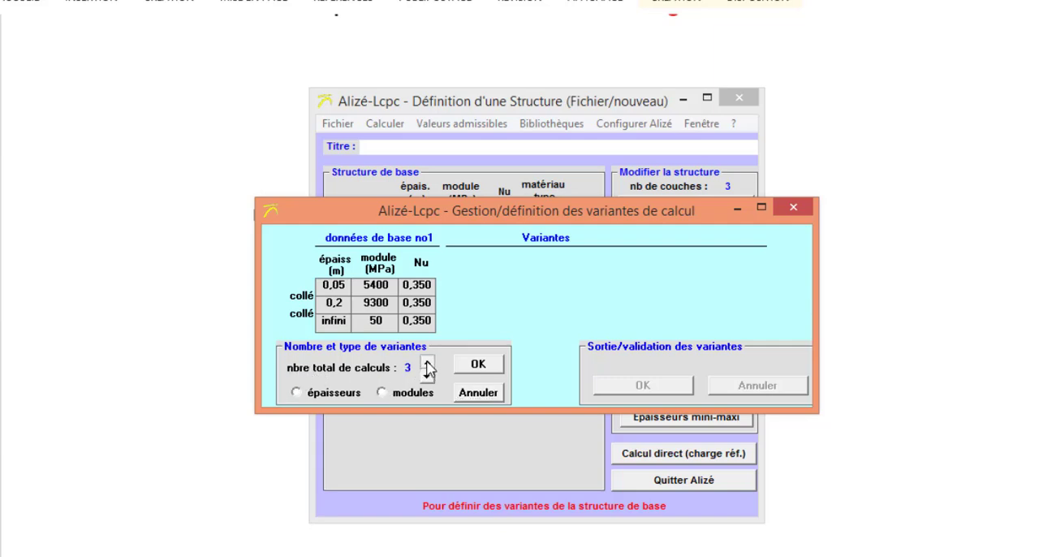
left_click(426, 363)
left_click(297, 393)
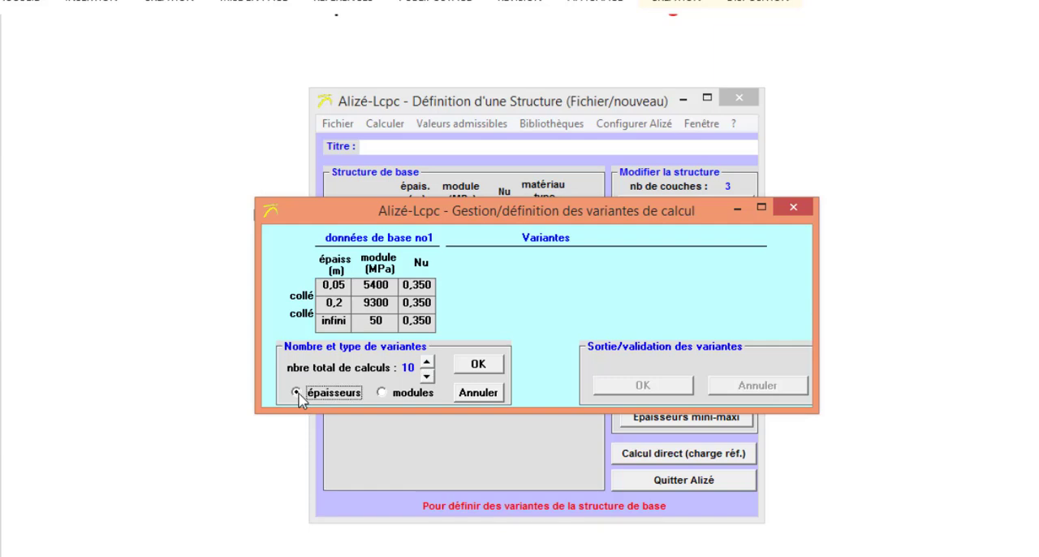
left_click(479, 365)
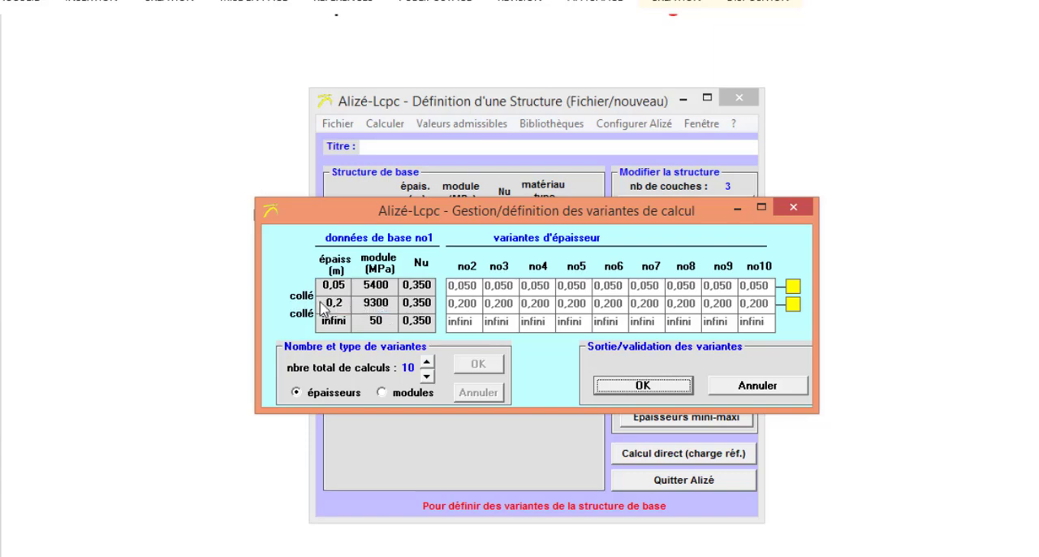
- Vary the 0,2 m gb2 layer's thickness by arithmetic progression with a 0,01 m increment and validate the variants
left_click(793, 306)
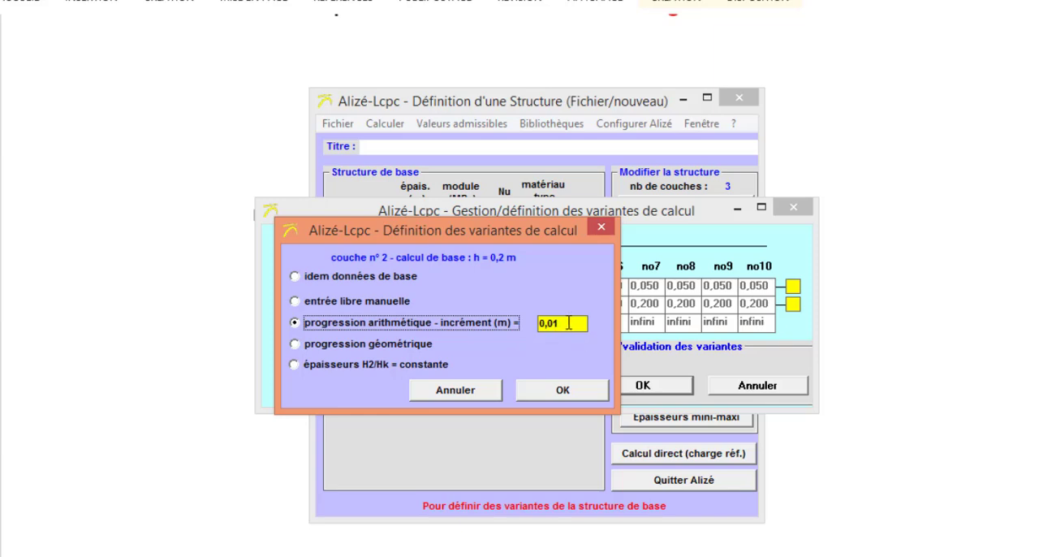
left_click(569, 323)
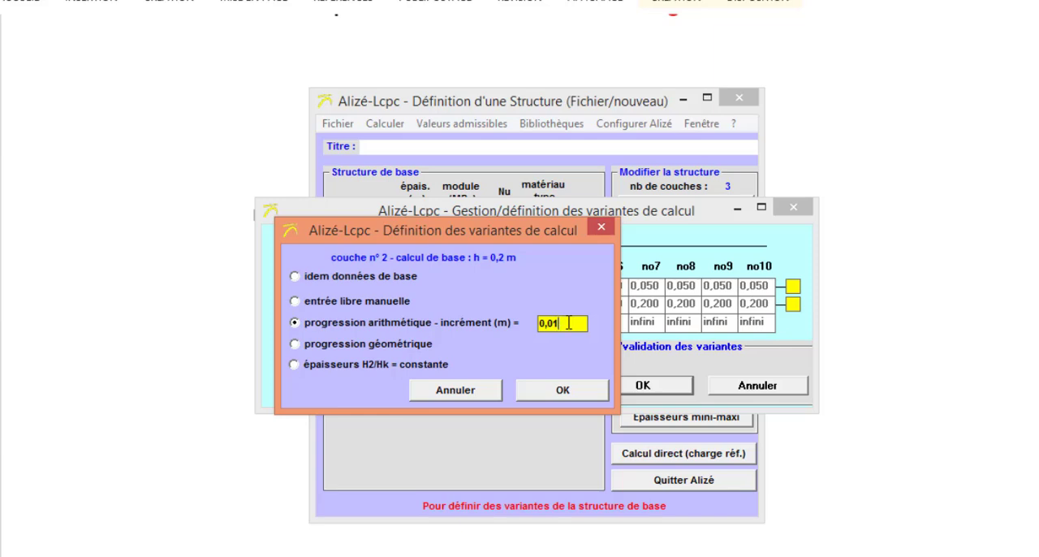
left_click(555, 393)
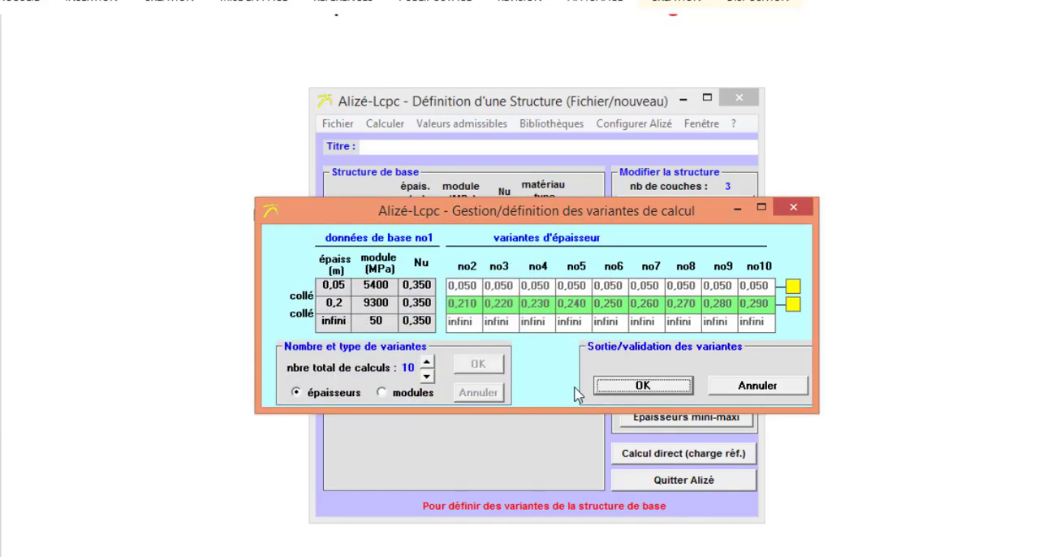
left_click(654, 388)
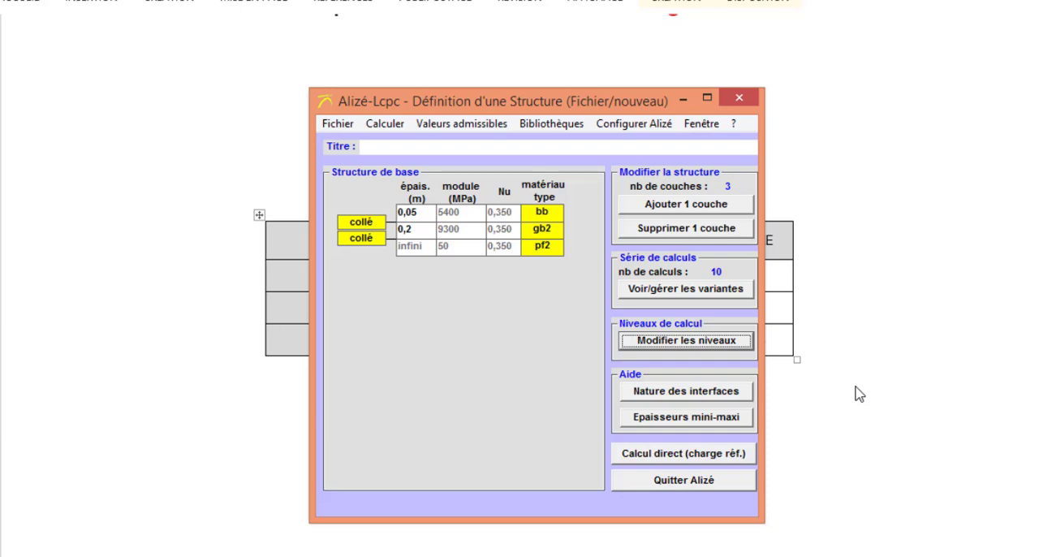
- Run the direct calculation with the reference load and advance to the results of variant 2
left_click(690, 453)
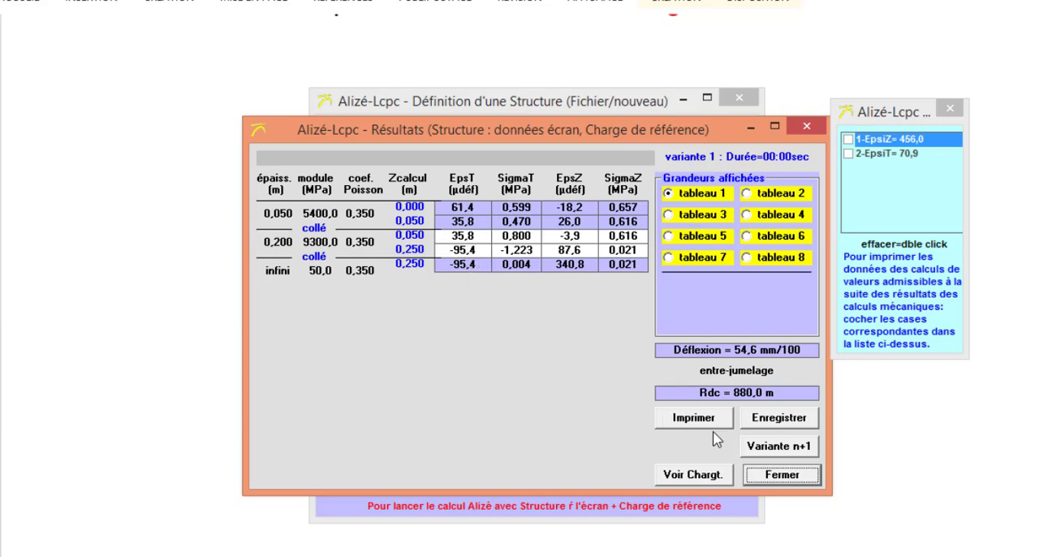
left_click(773, 448)
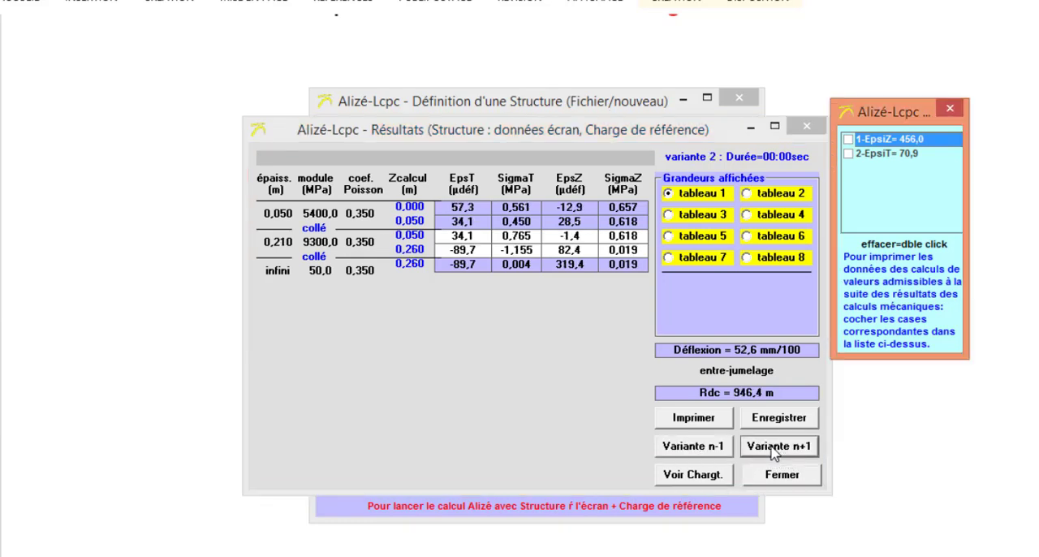